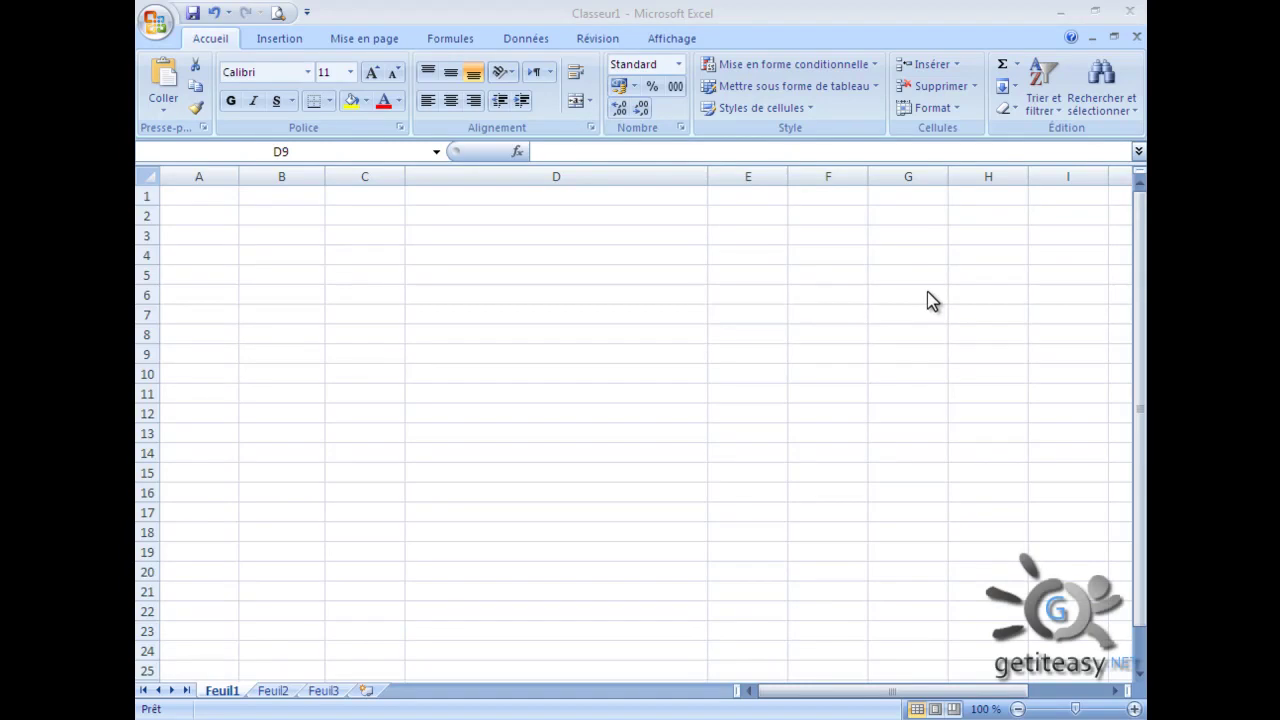
Narrow column D and enter trial values 6 and 15 in D3 and D4.
left_click_drag(707, 176, 519, 178)
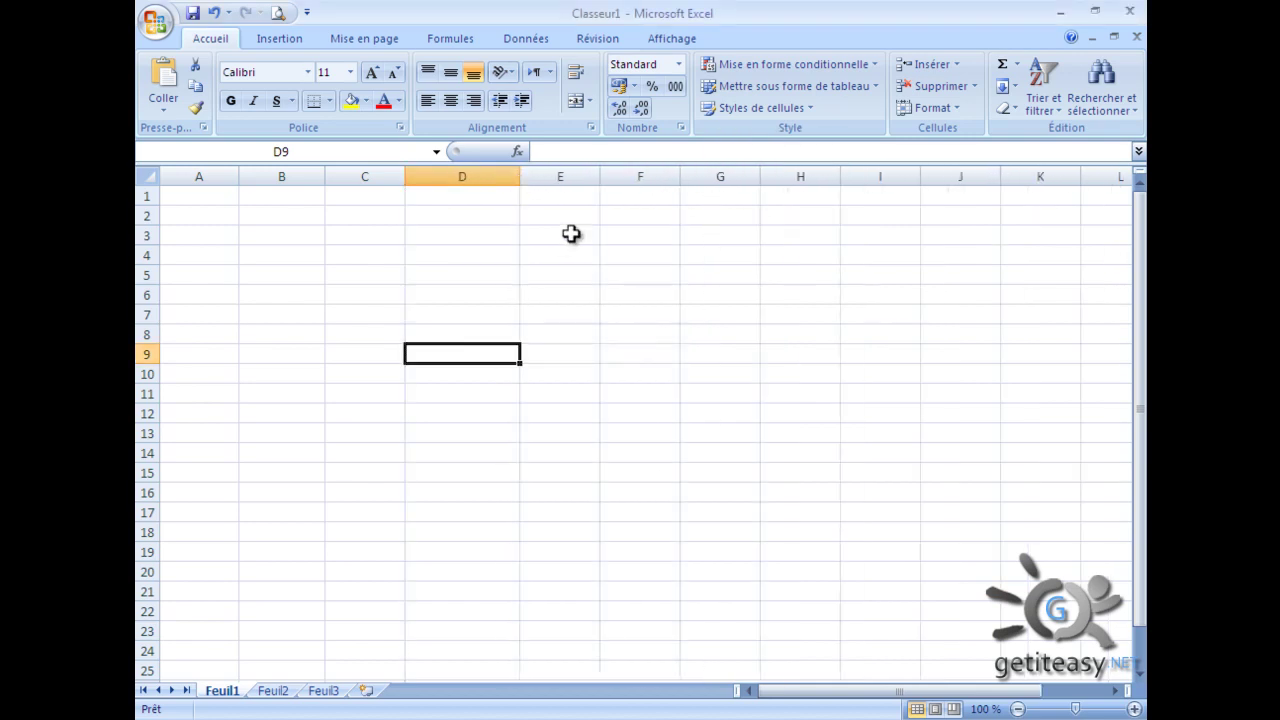
left_click(497, 245)
left_click_drag(497, 245, 463, 534)
left_click(483, 240)
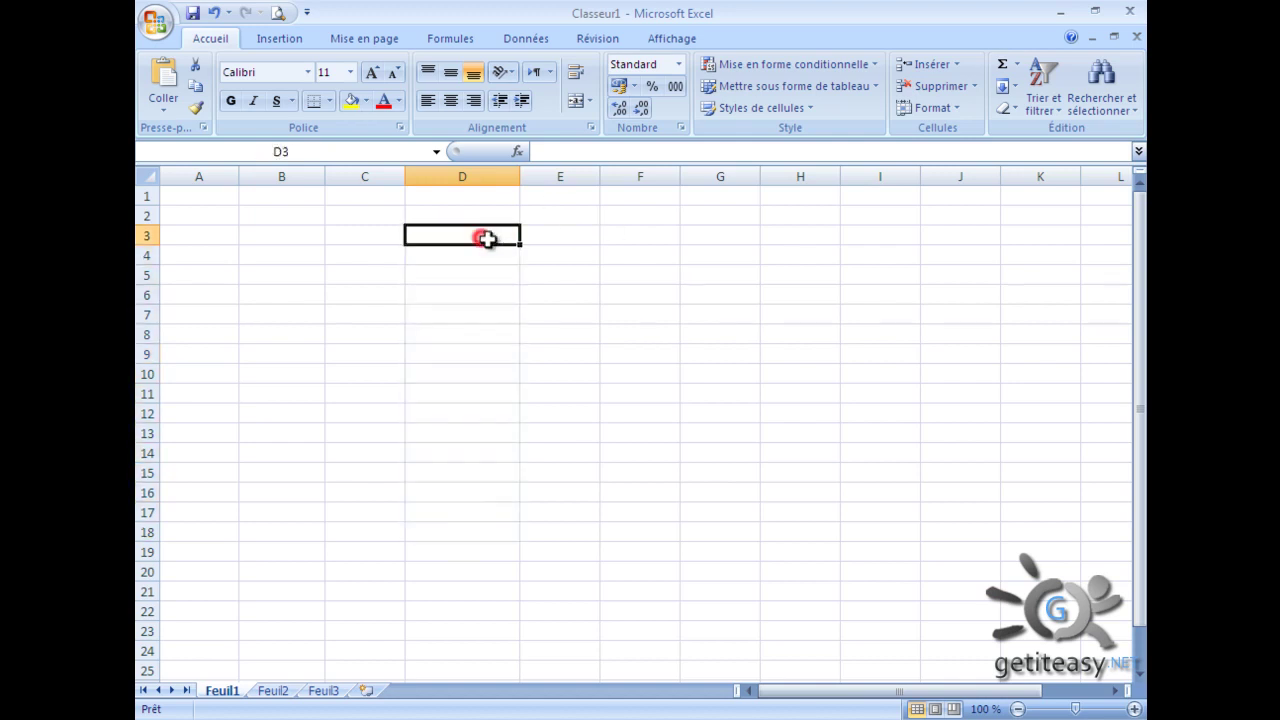
type("00")
key("Return")
type("15")
key("Return")
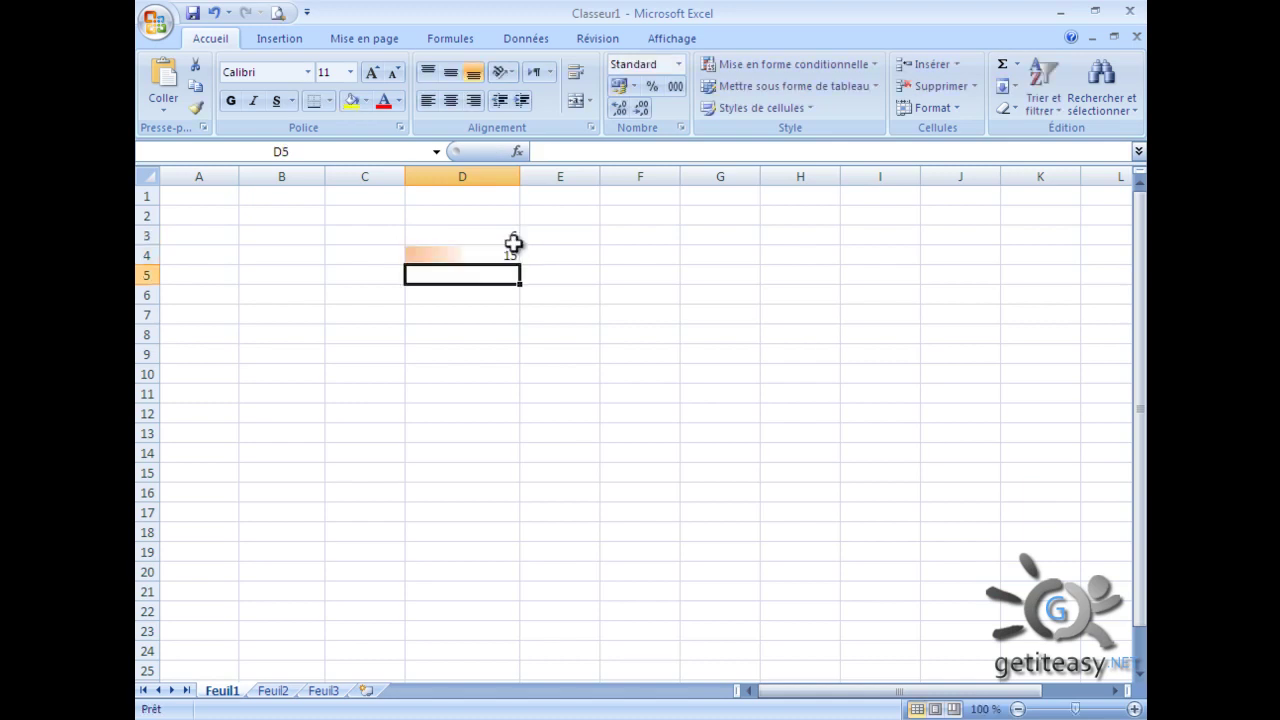
Delete the trial cells with Supprimer so Feuil1 is empty again.
mouse_move(196, 196)
left_mouse_down()
mouse_move(1139, 635)
mouse_move(930, 650)
left_mouse_up()
right_click(549, 374)
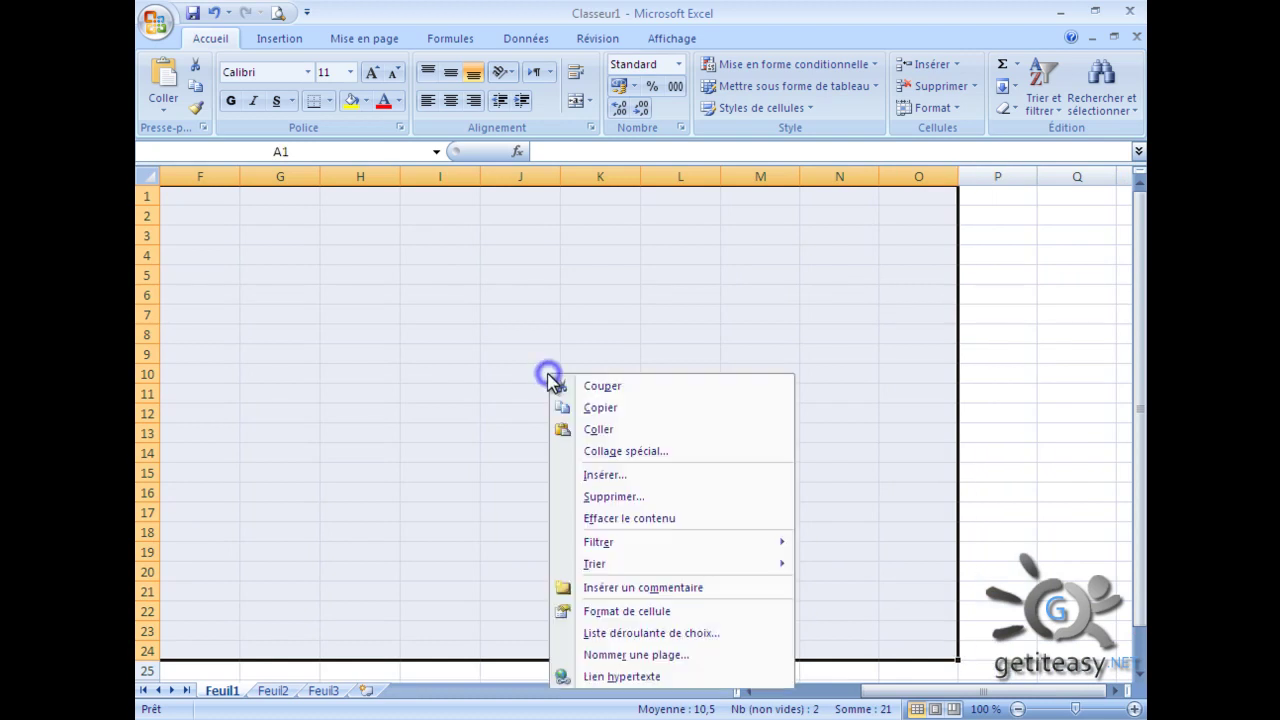
left_click(620, 497)
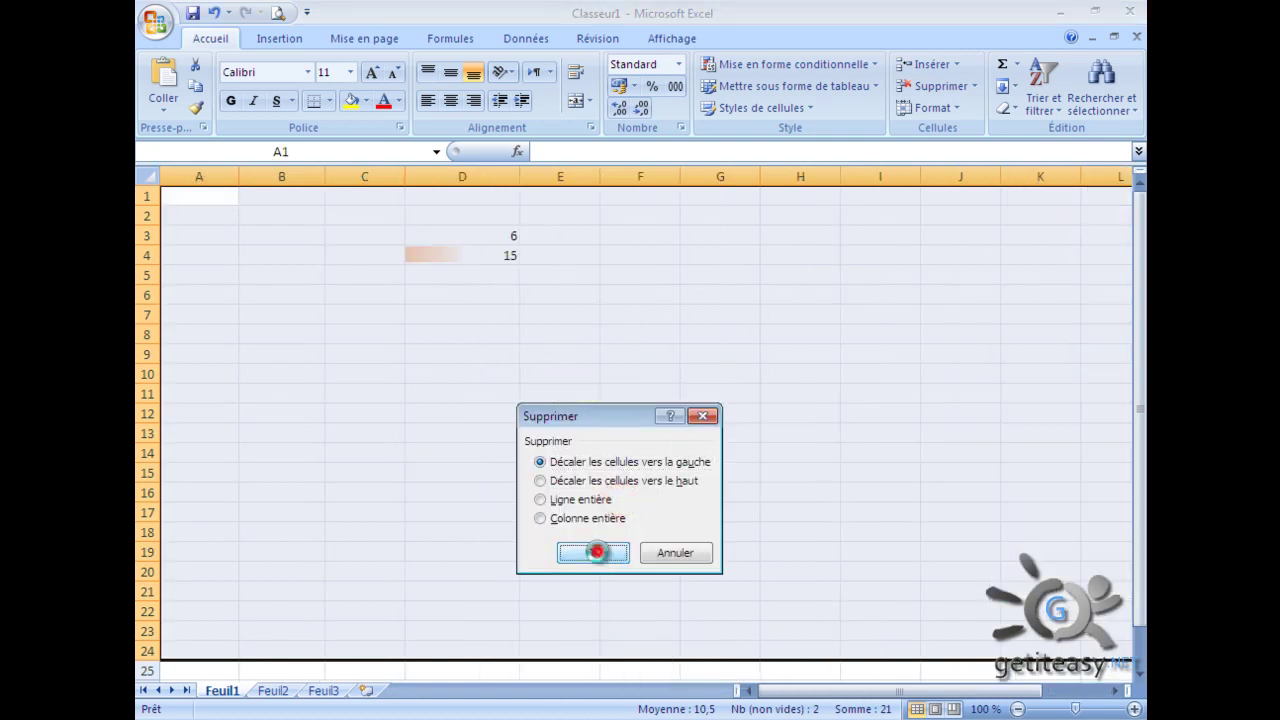
left_click(597, 551)
left_click(457, 258)
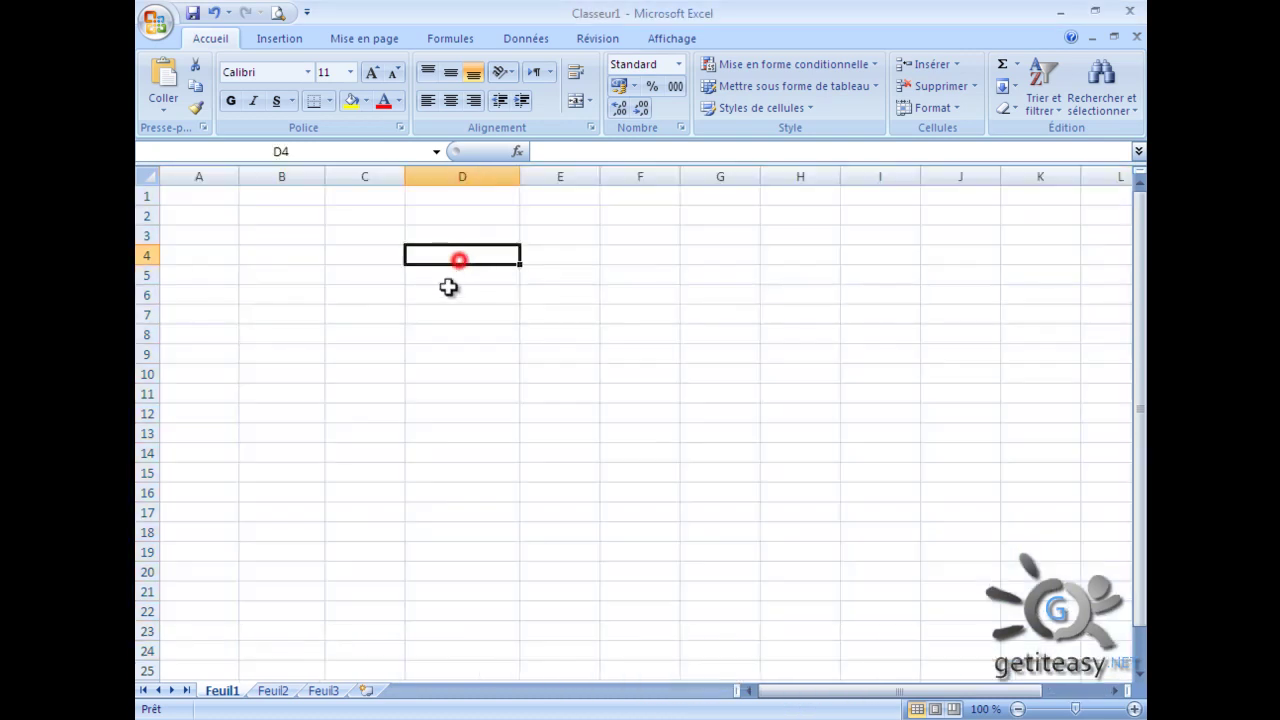
left_click(213, 235)
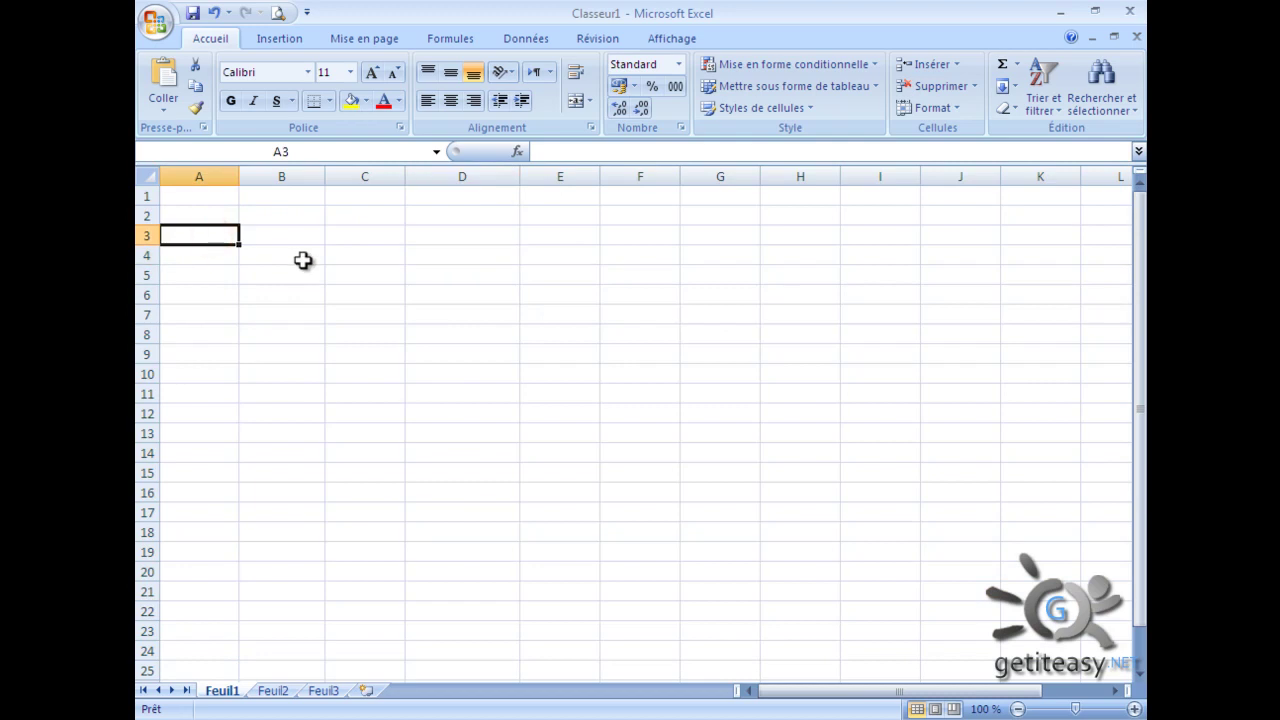
Enter 15, 2, 9, 20, 19, 8, 18 and 20 down A3:A10.
type("15")
key("Return")
type("2")
key("Return")
type("0")
key("Return")
type("20")
key("Return")
type("19")
key("Return")
type("0")
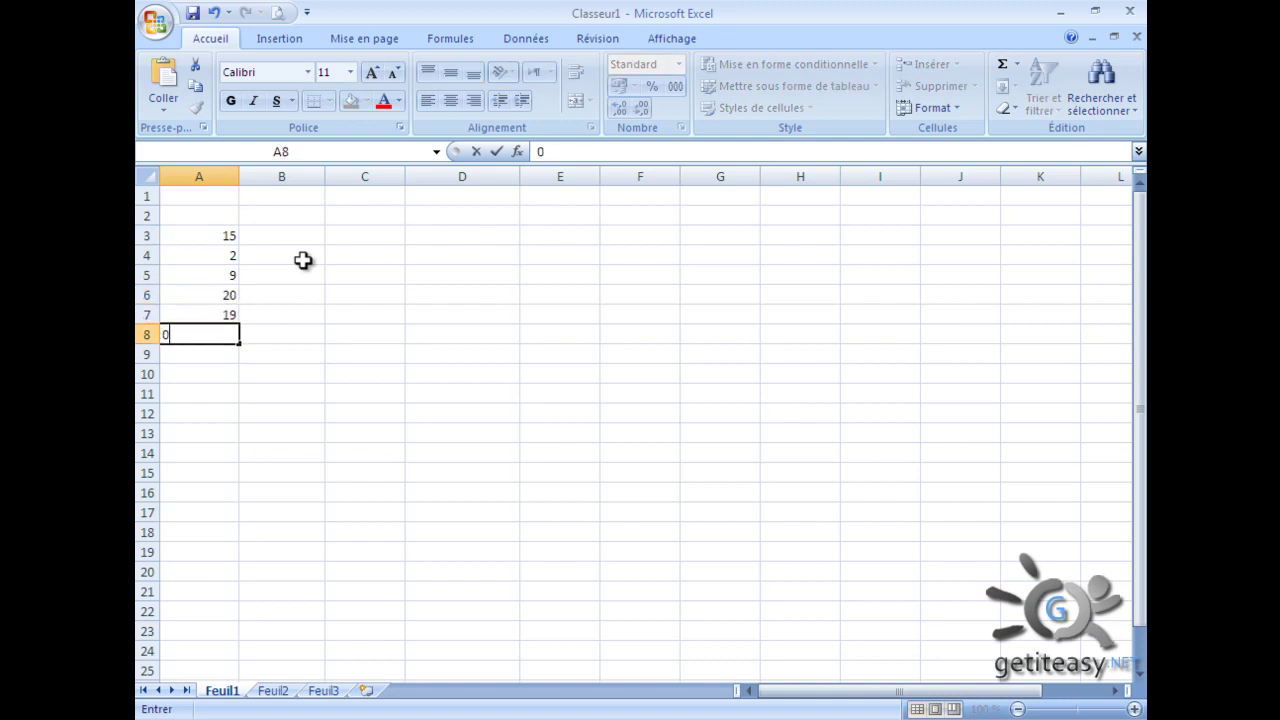
type("8")
key("Return")
type("18")
key("Return")
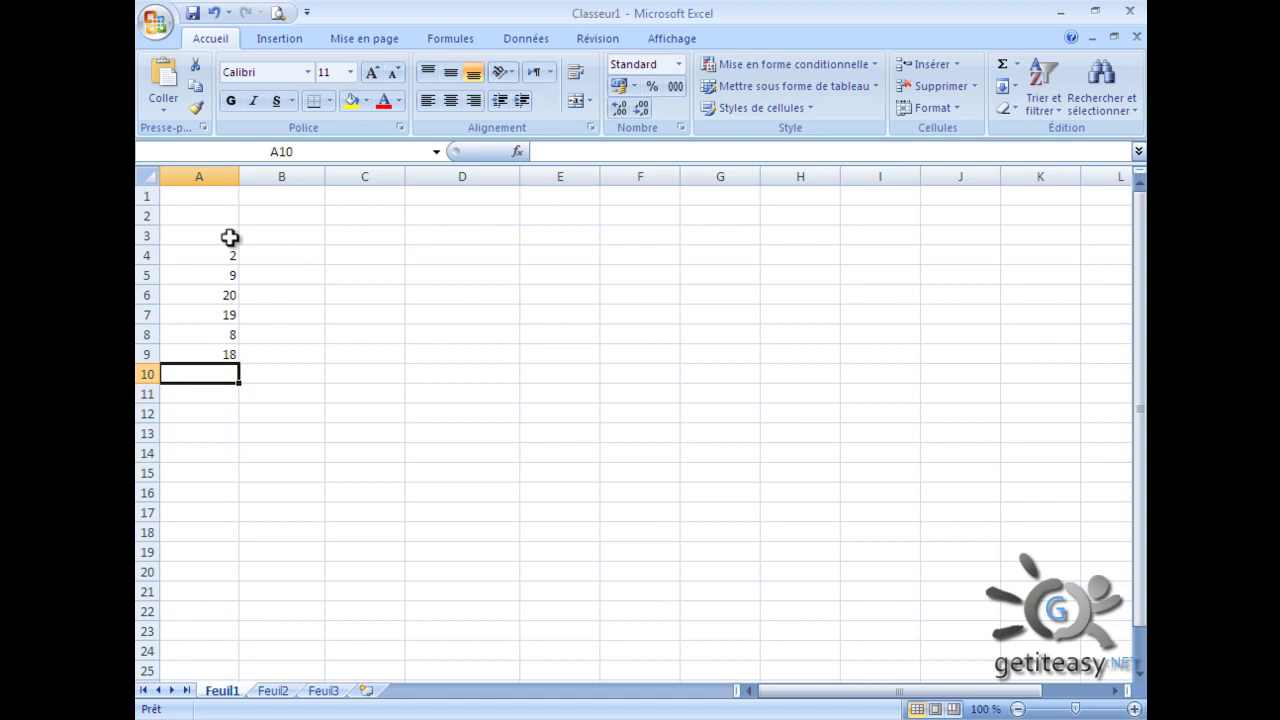
type("20")
key("Return")
Add 1 and 3 in A11 and A12, then select the full range A3:A12.
mouse_move(230, 237)
left_mouse_down()
mouse_move(242, 343)
mouse_move(220, 374)
left_mouse_up()
left_click(274, 303)
left_click_drag(237, 237, 200, 368)
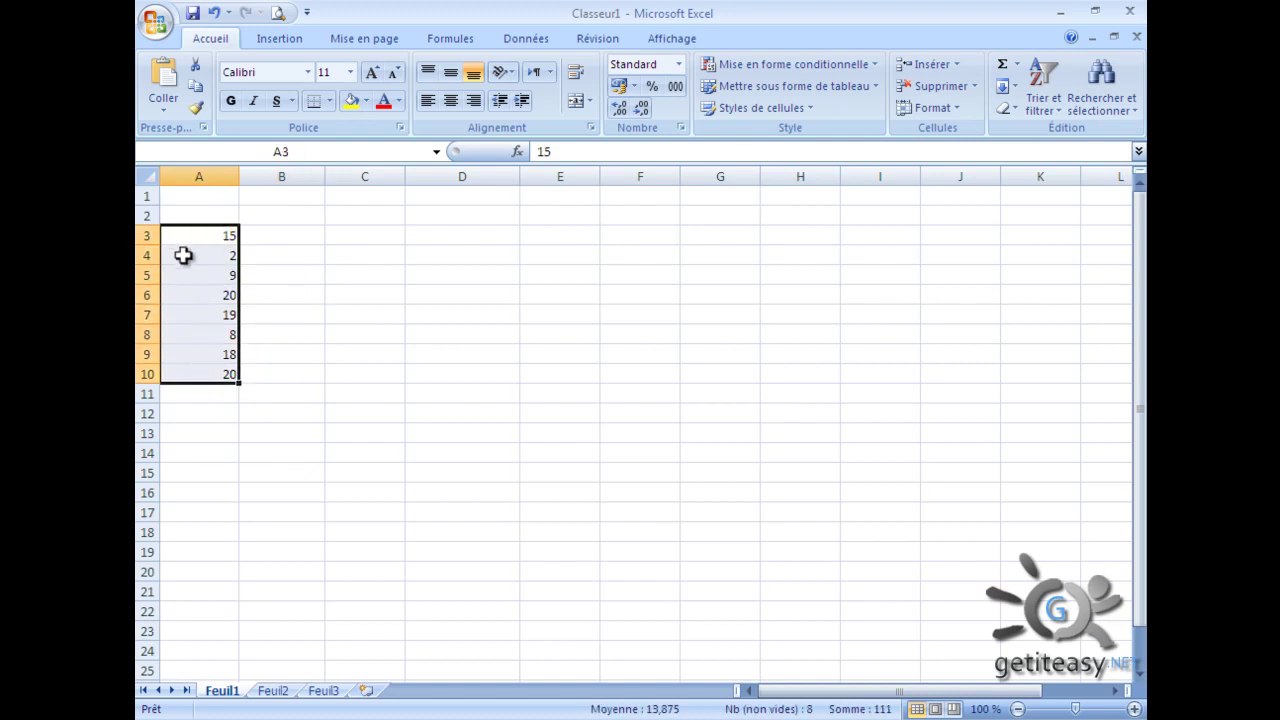
left_click(212, 235)
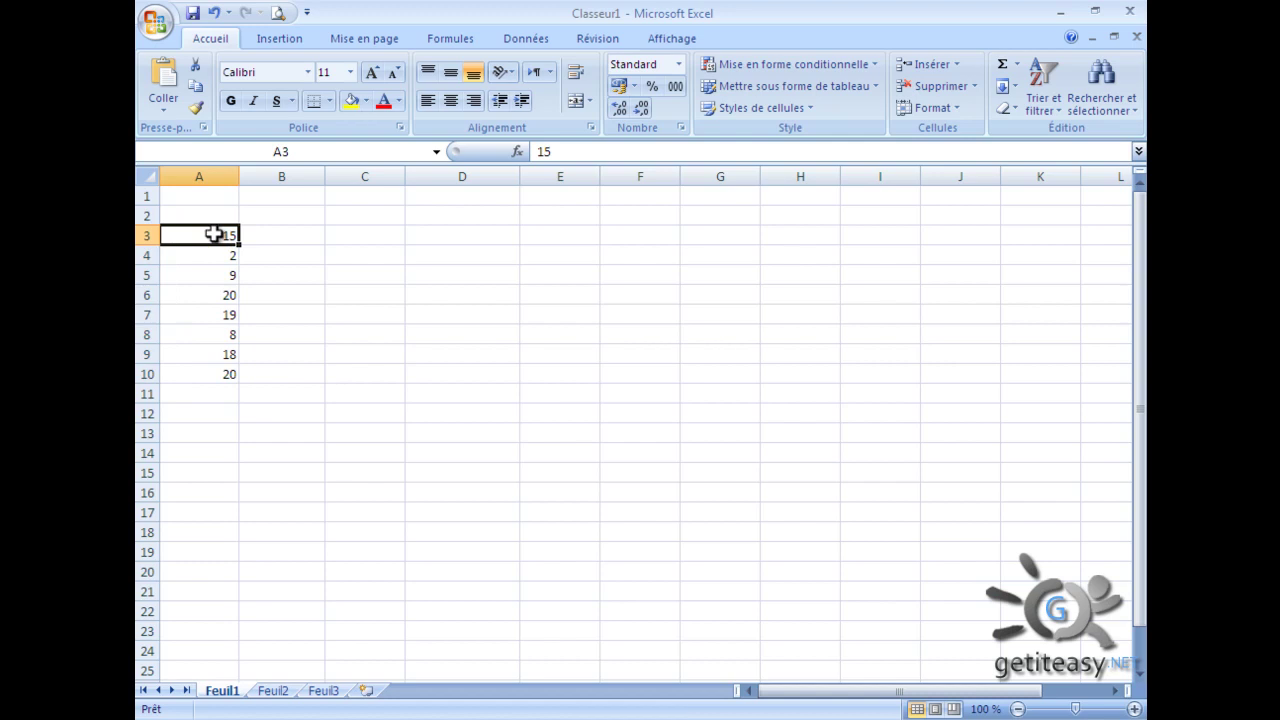
left_click_drag(226, 232, 223, 382)
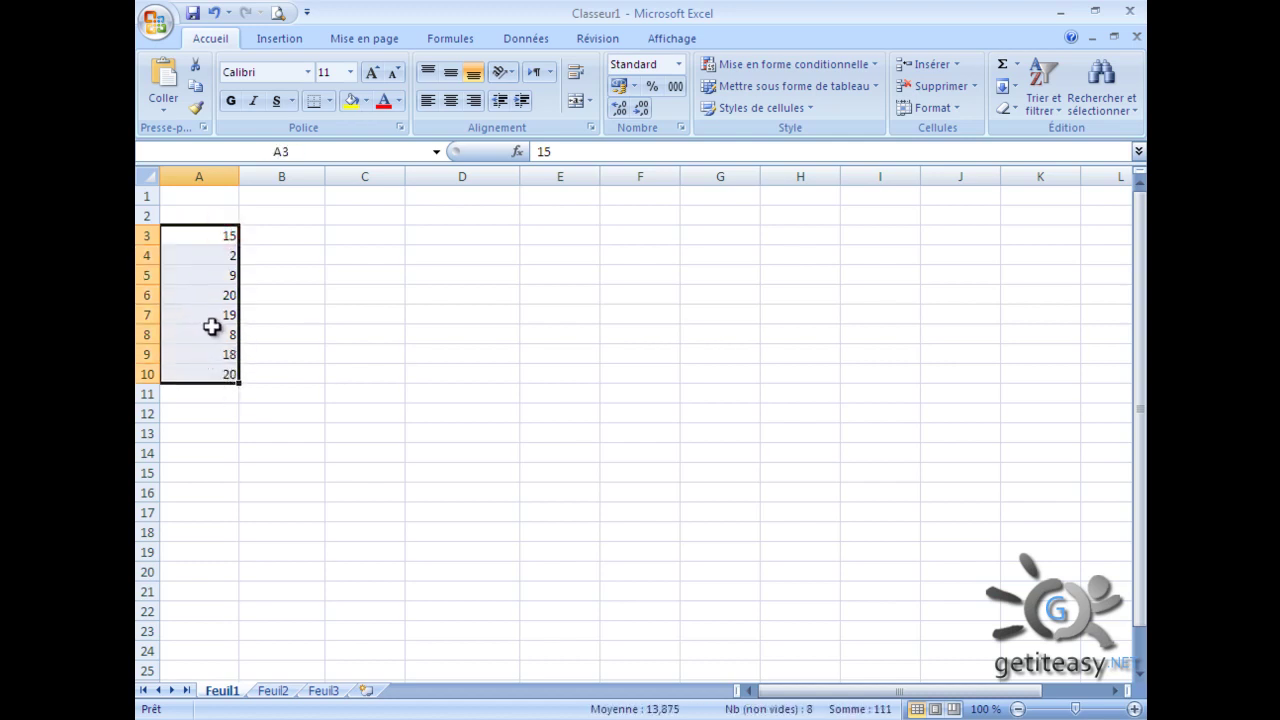
left_click(213, 395)
type("01")
key("Return")
type("03")
key("Return")
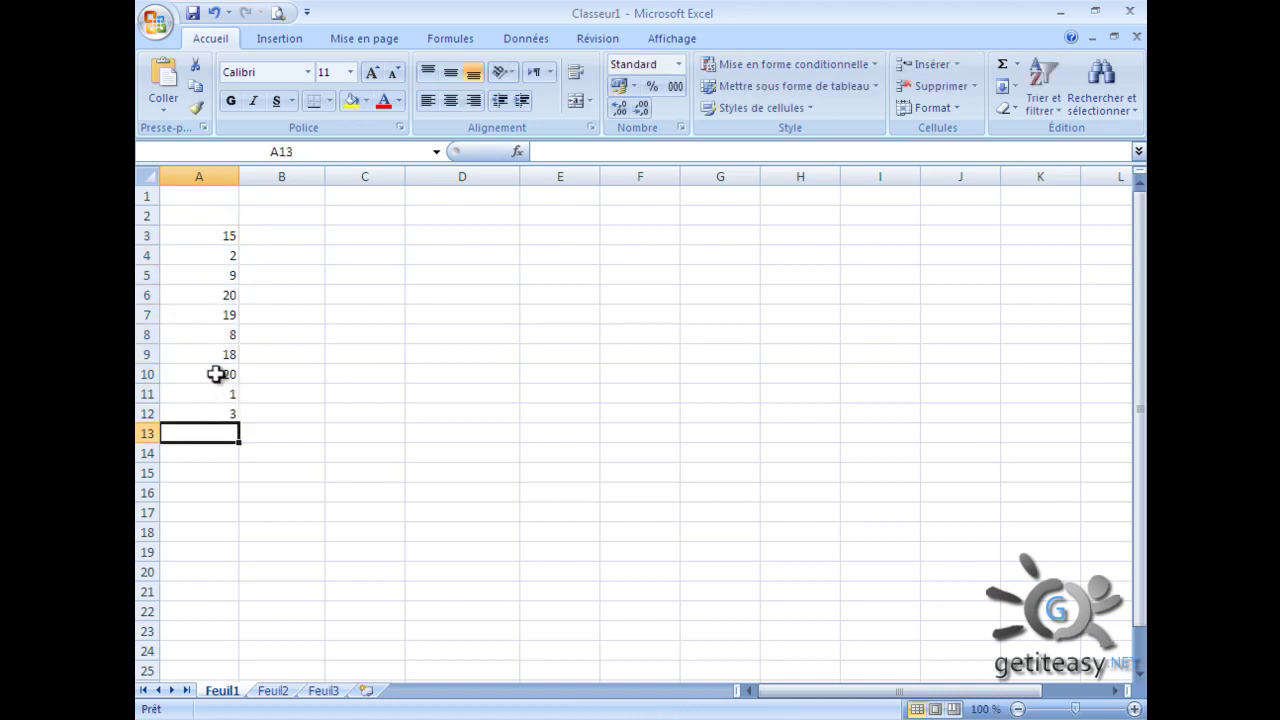
left_click(224, 232)
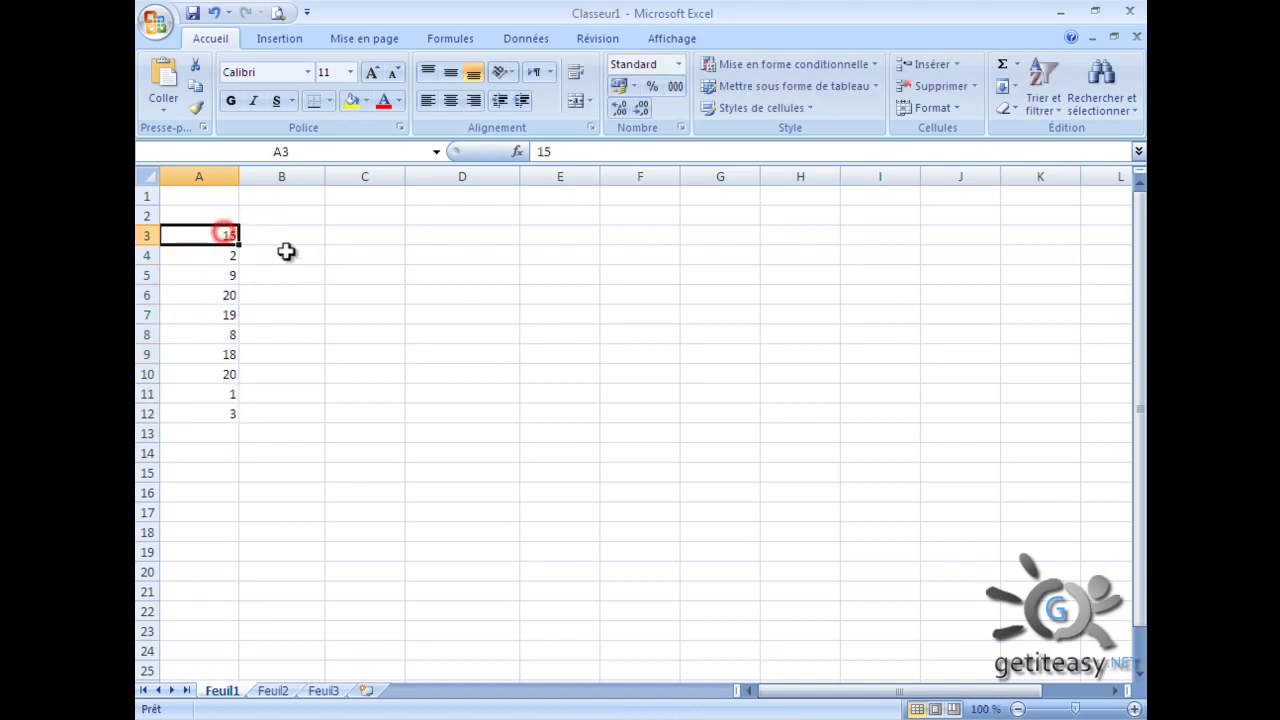
left_click_drag(224, 232, 215, 410)
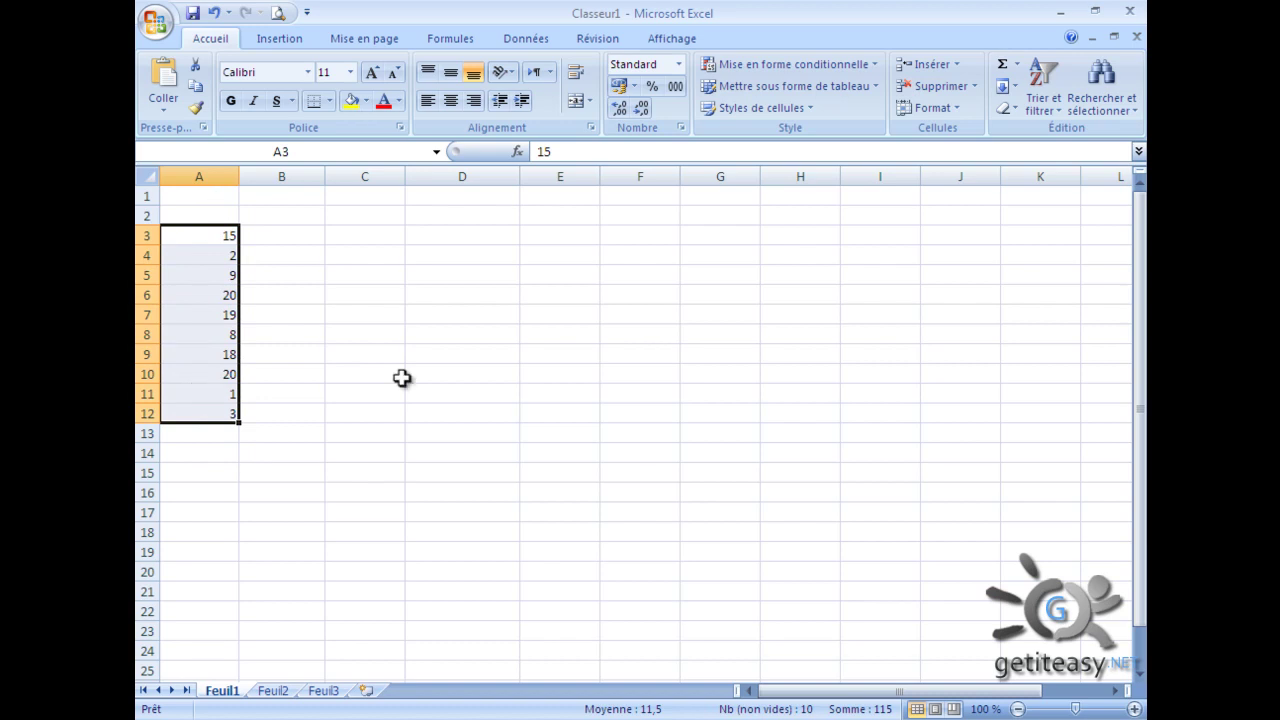
Apply an orange–yellow Nuances de couleurs colour scale from Mise en forme conditionnelle to A3:A12.
left_click(763, 68)
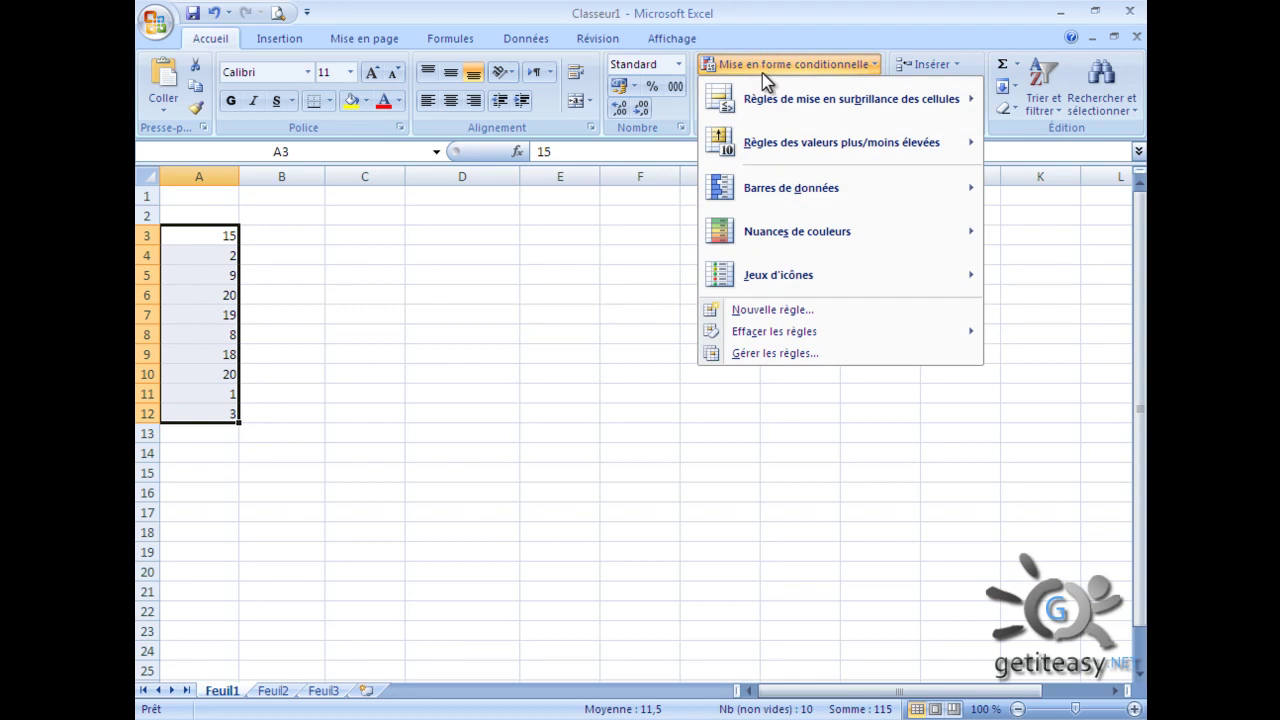
mouse_move(790, 233)
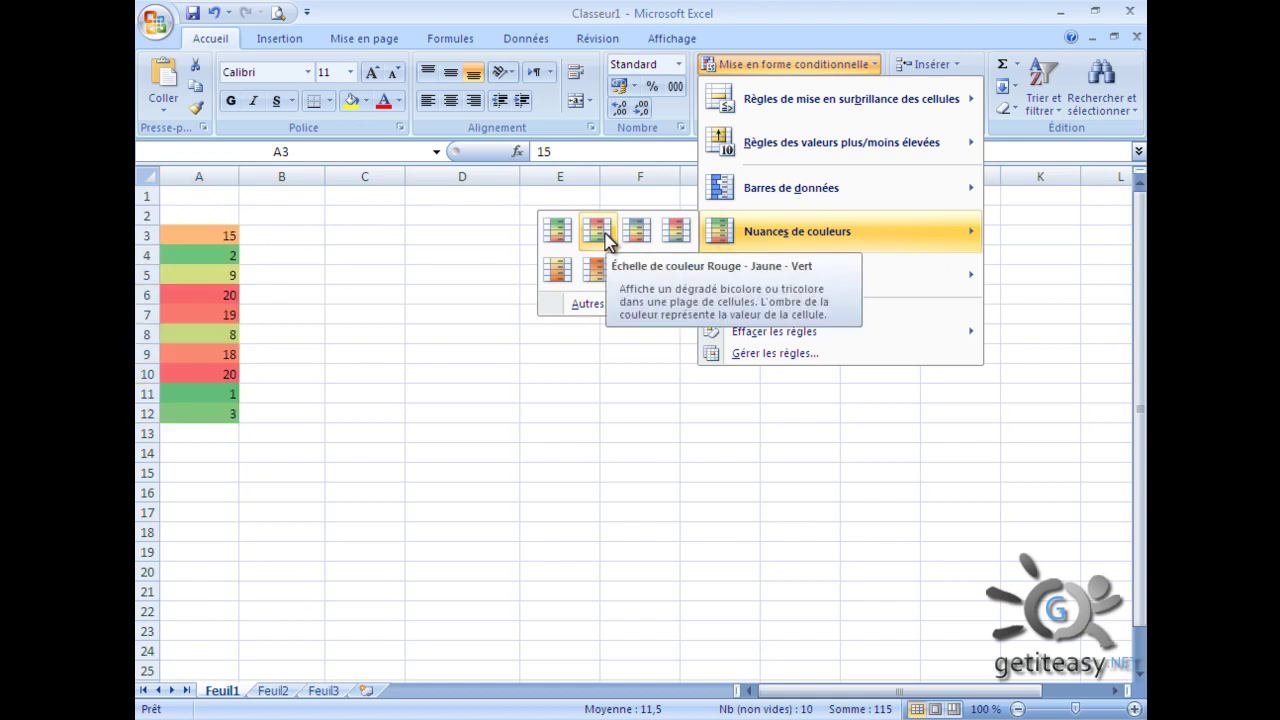
left_click(557, 272)
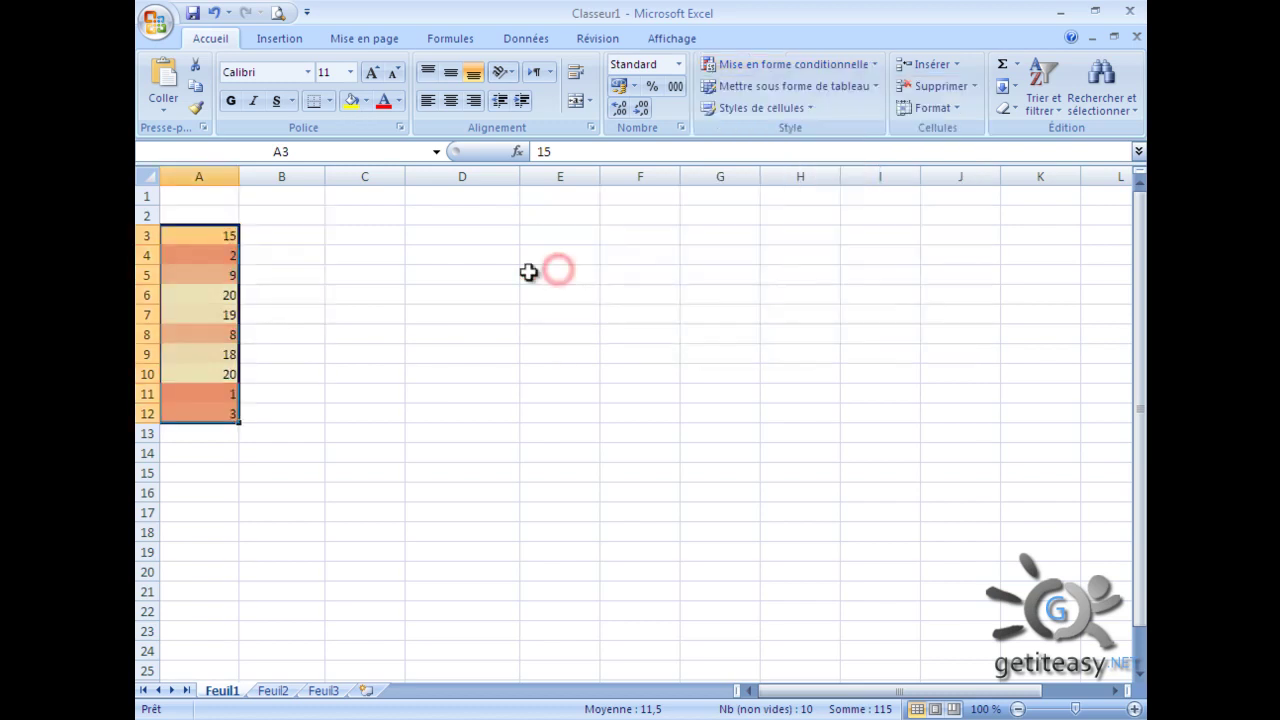
left_click(390, 334)
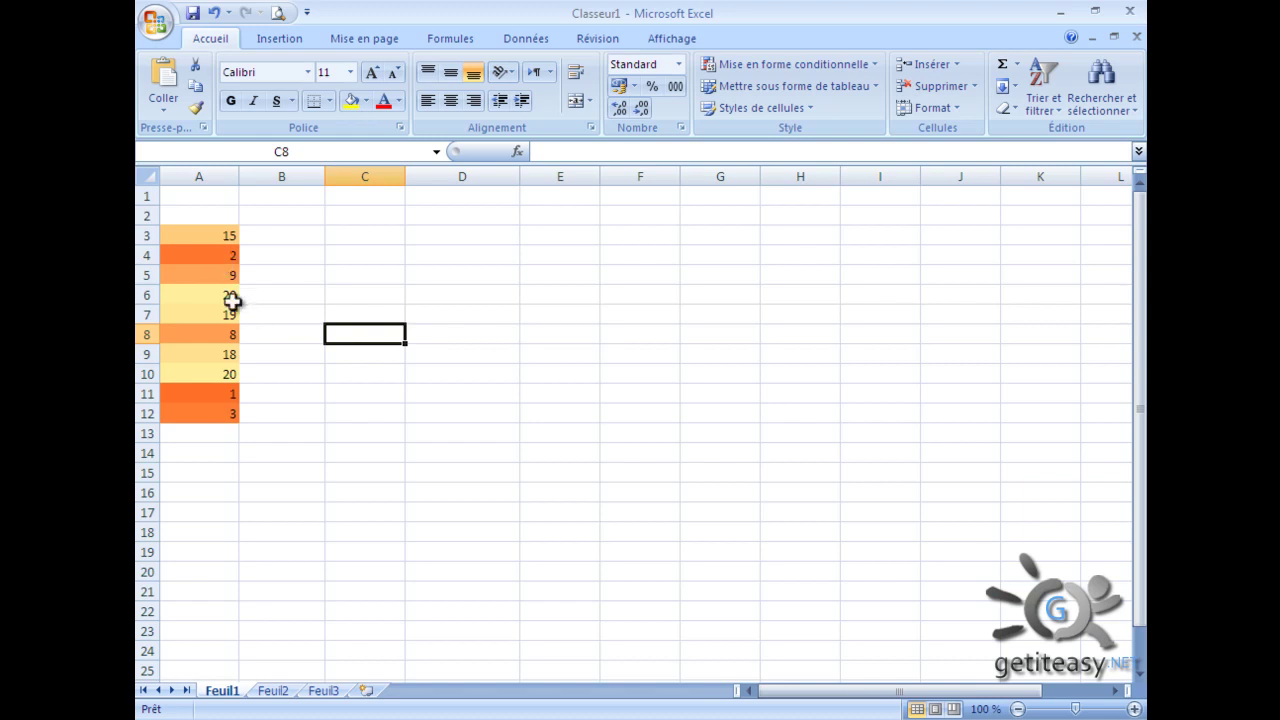
left_click(211, 295)
left_click(287, 268)
left_click(222, 396)
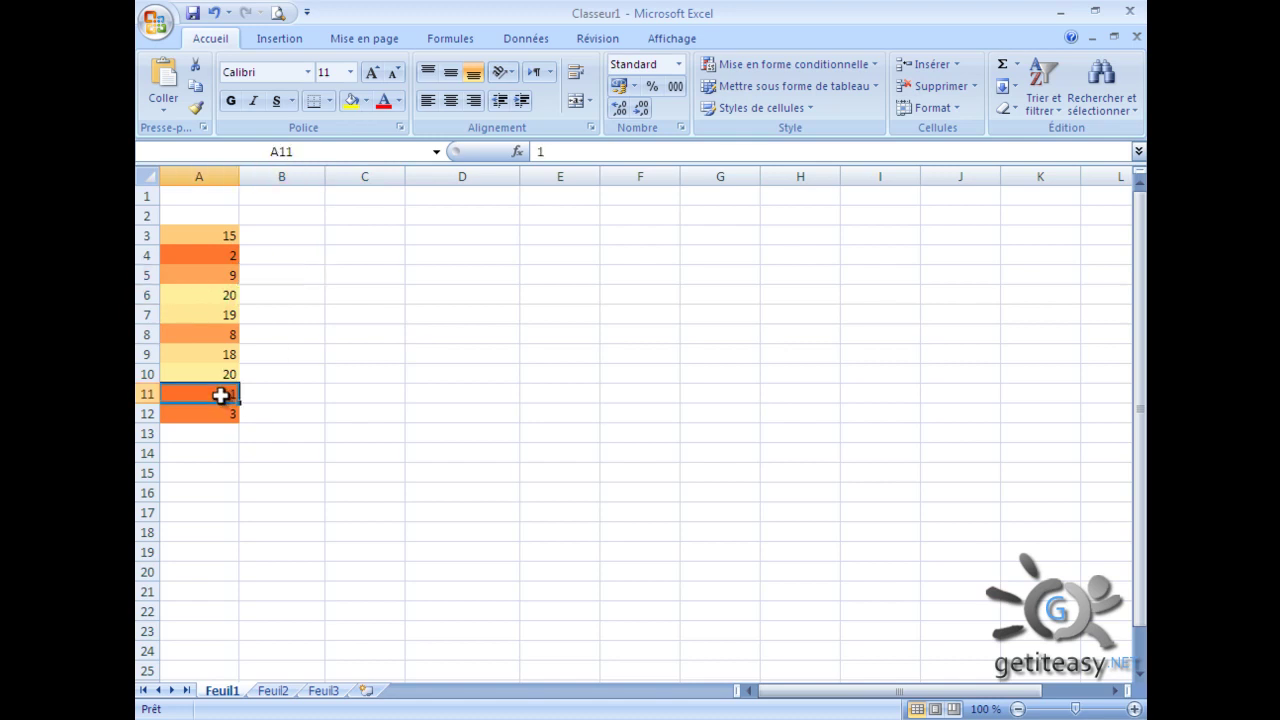
left_click(299, 414)
left_click(218, 394)
left_click(196, 297)
left_click(200, 374)
left_click(352, 375)
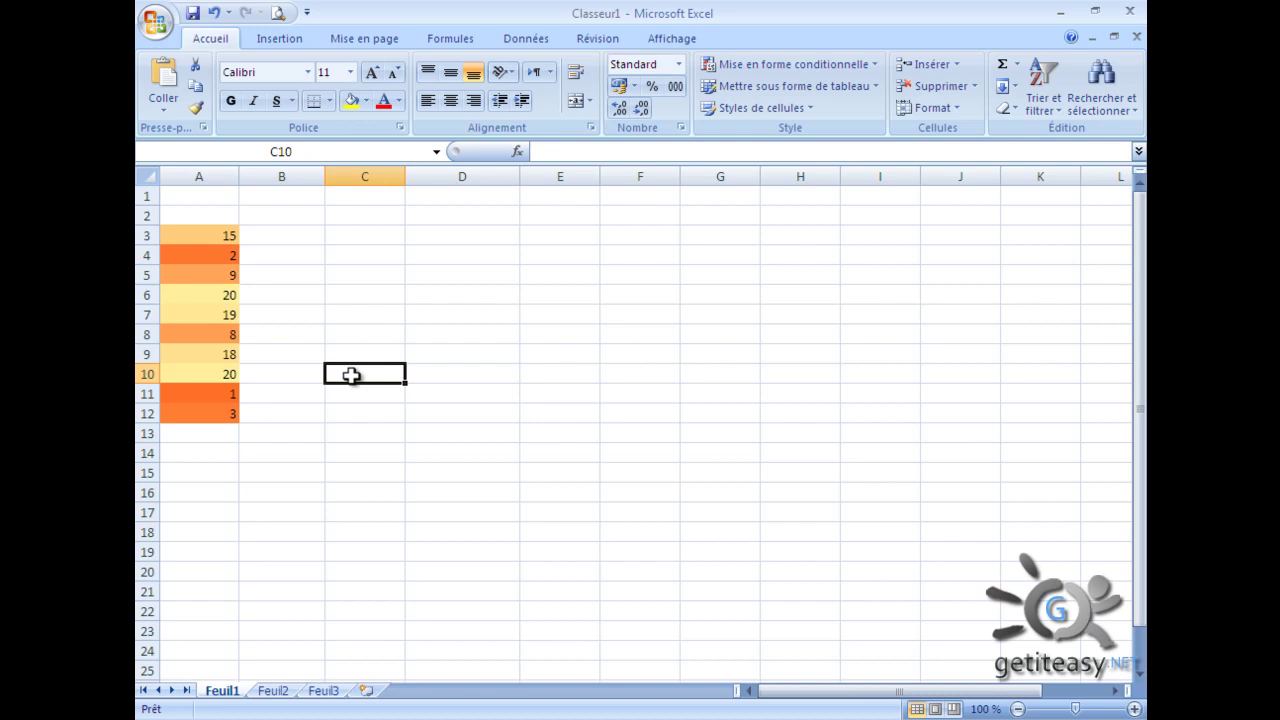
left_click(230, 372)
left_click(218, 357)
left_click(229, 296)
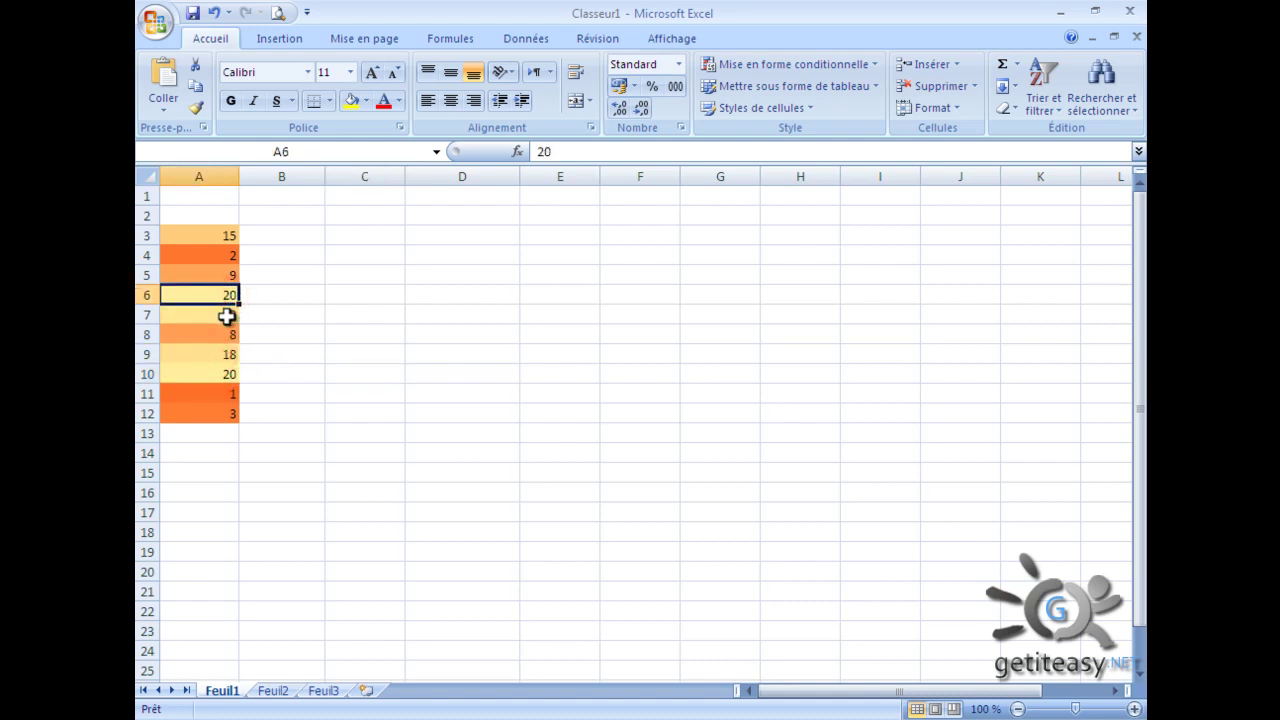
left_click(228, 314)
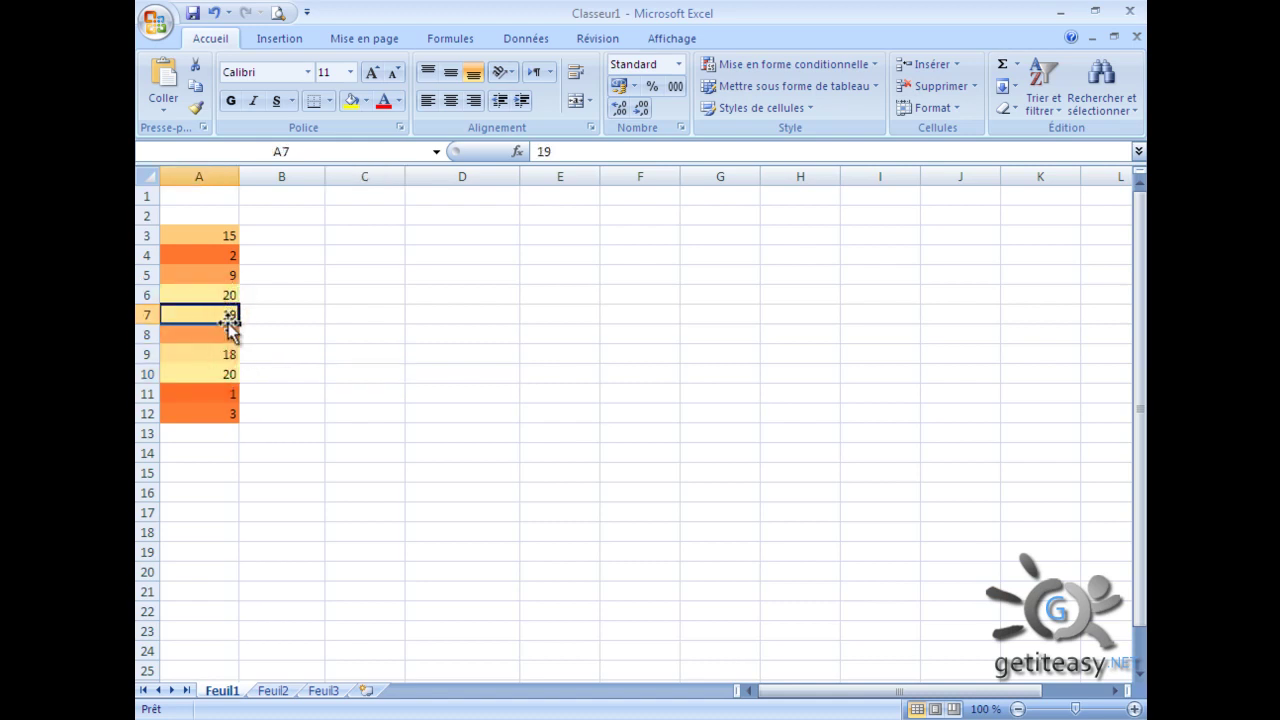
left_click(210, 426)
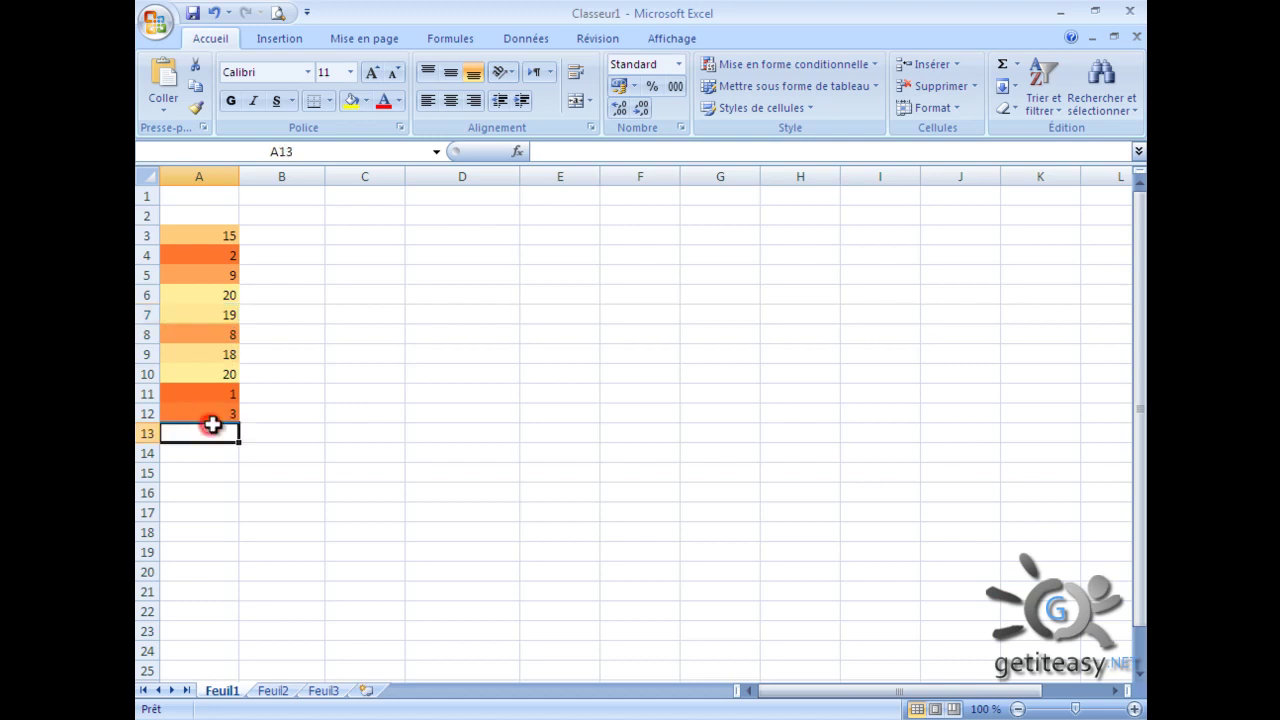
left_click_drag(214, 408, 211, 239)
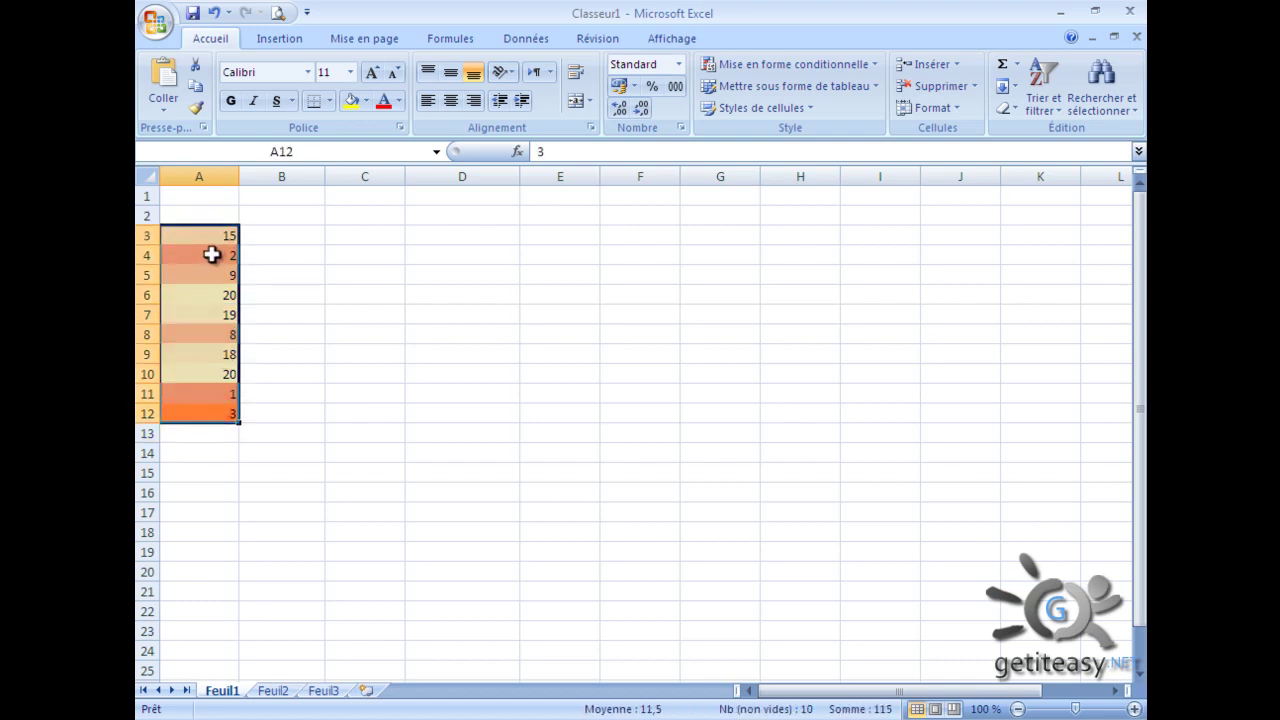
Switch A3:A12 to the Échelle de couleur Vert - Jaune colour scale and deselect to view it.
left_click(781, 63)
mouse_move(744, 238)
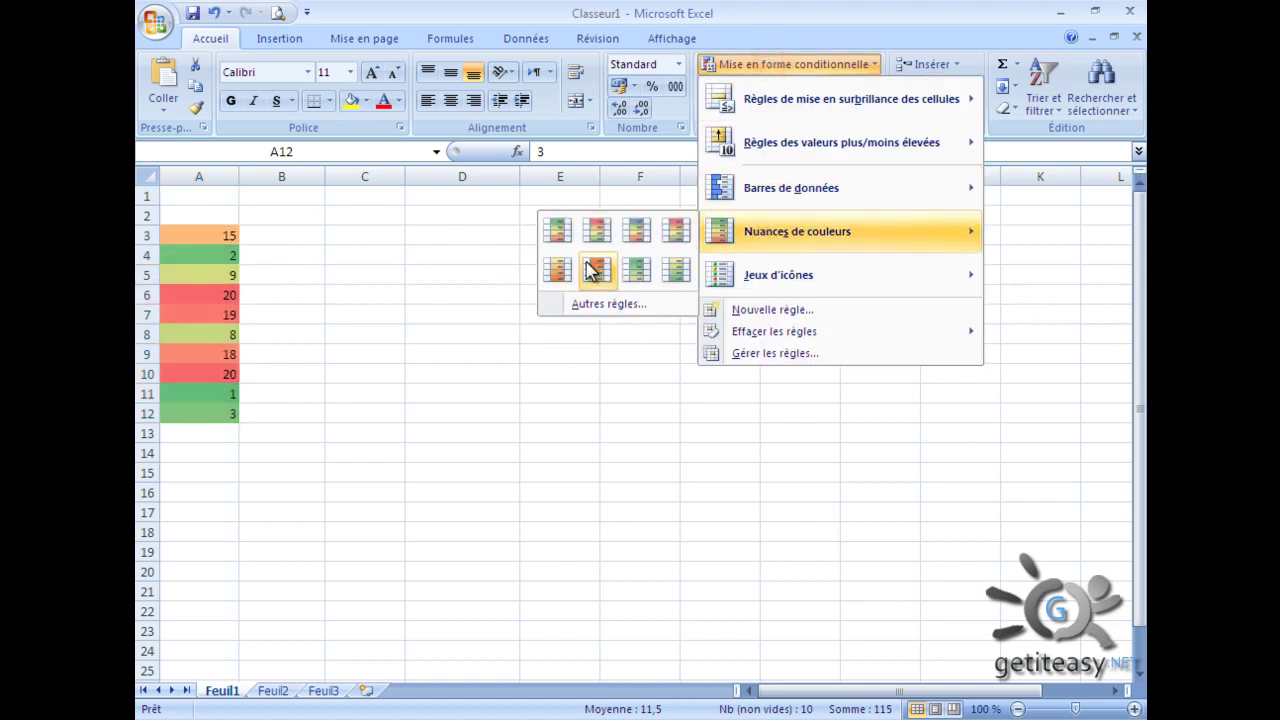
left_click(636, 270)
left_click(314, 413)
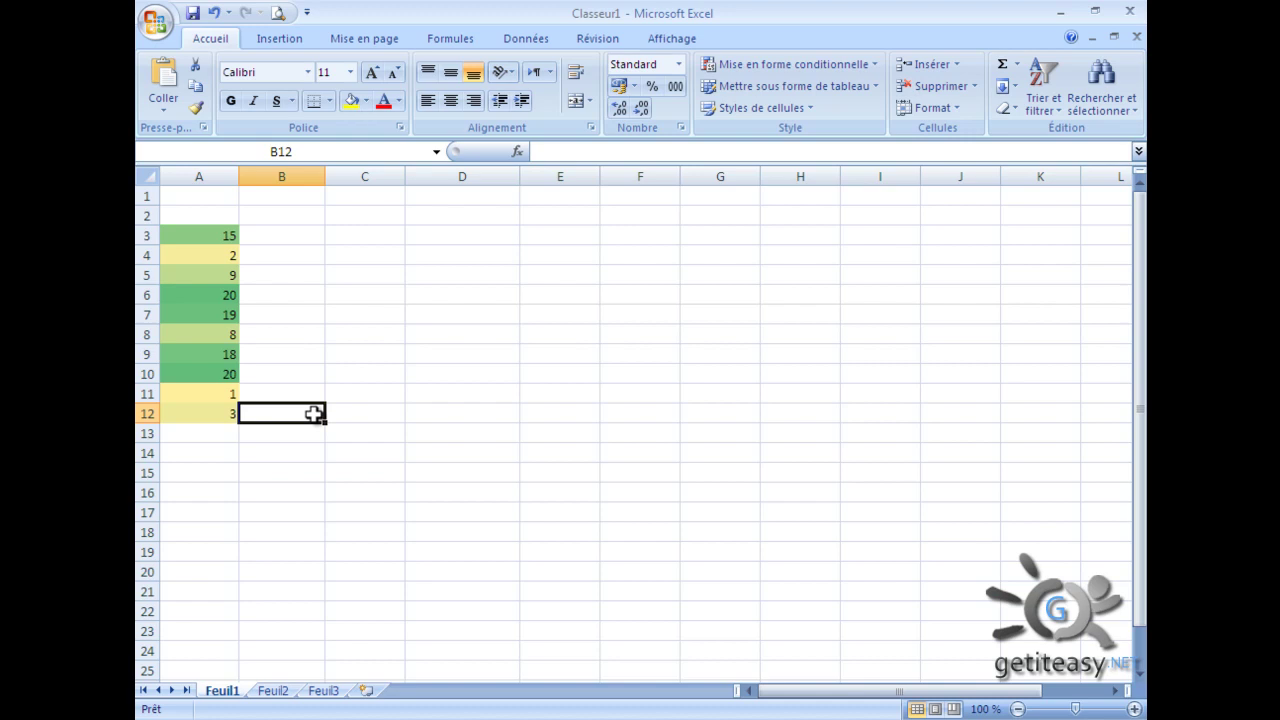
mouse_move(440, 237)
left_mouse_down()
mouse_move(418, 460)
mouse_move(426, 422)
left_mouse_up()
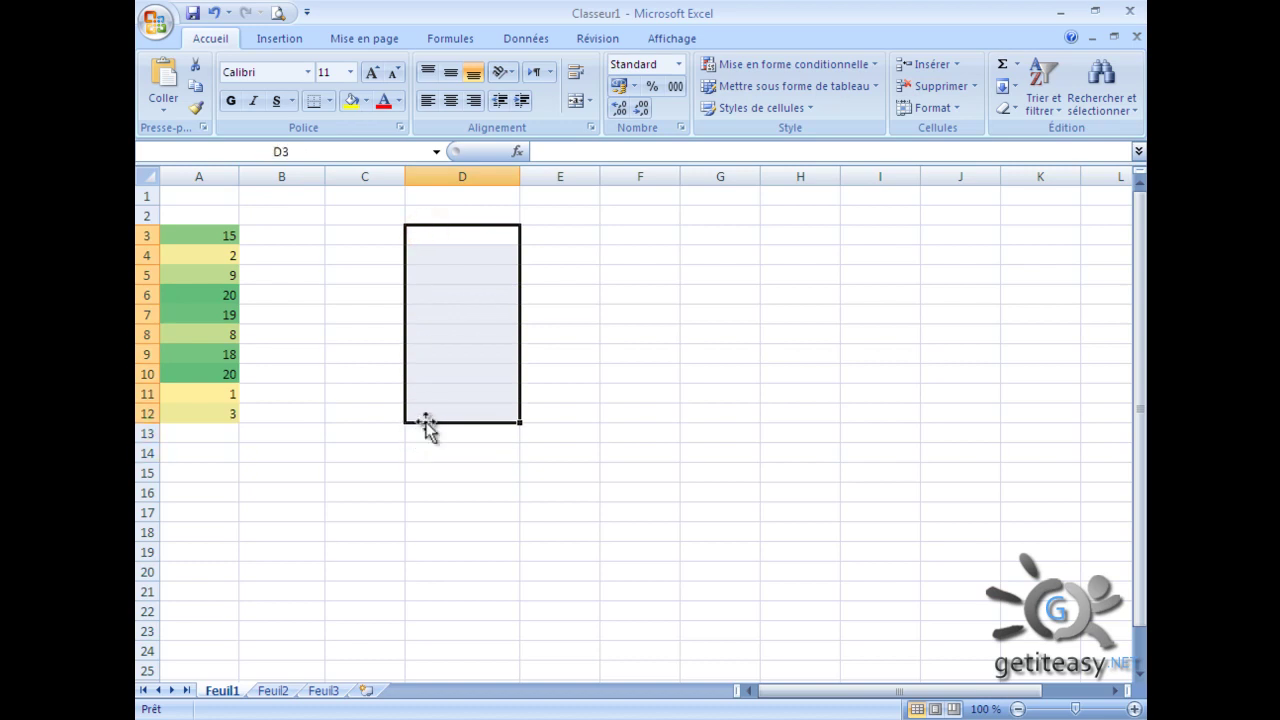
left_click(768, 66)
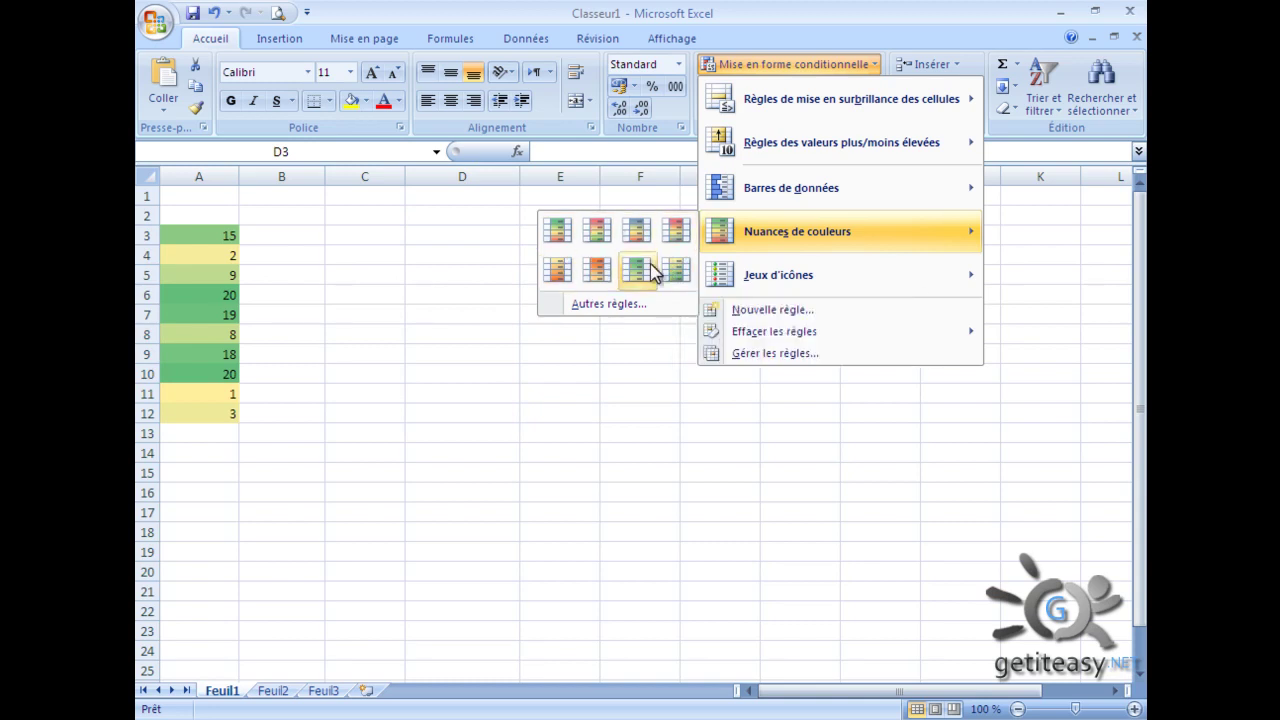
left_click(615, 305)
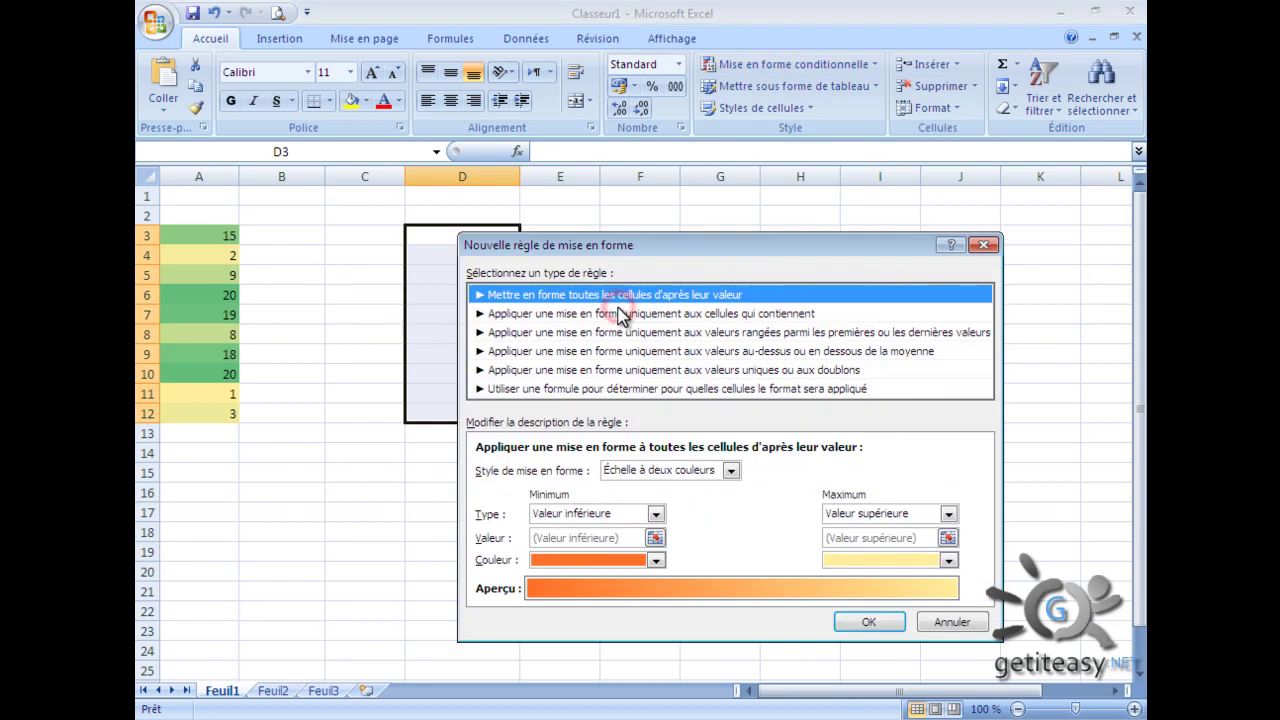
left_click(655, 561)
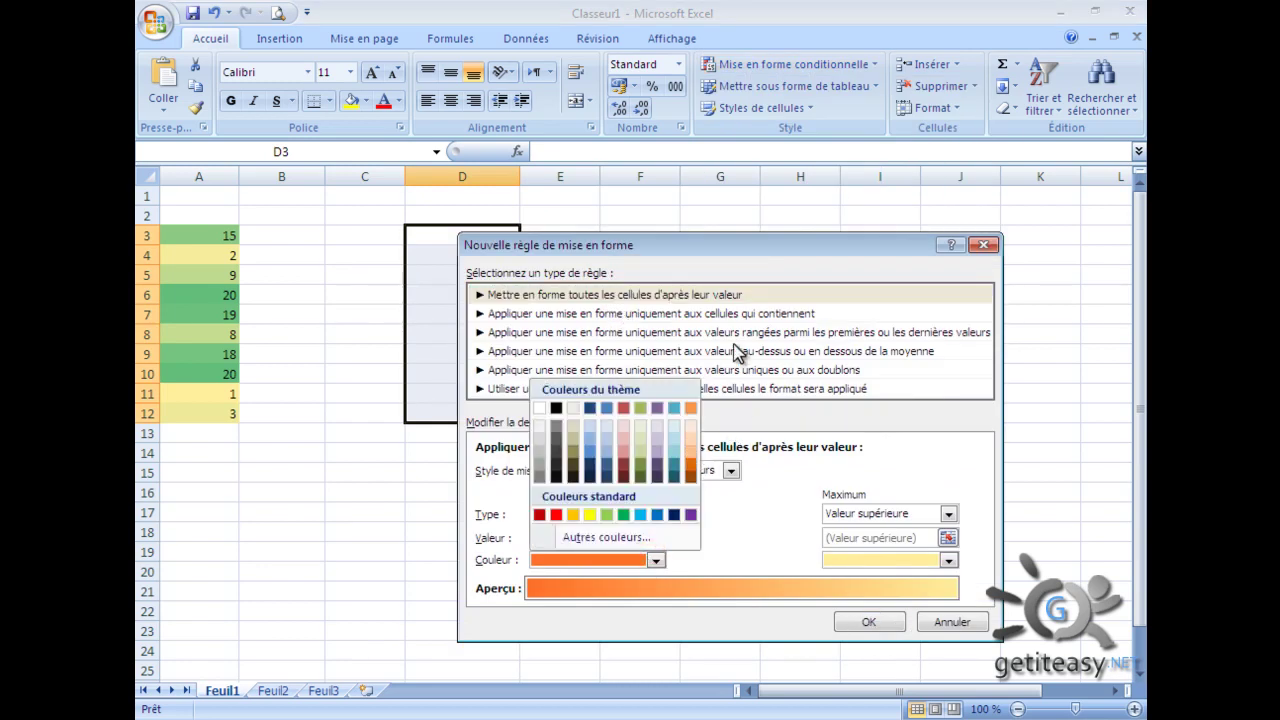
left_click(685, 248)
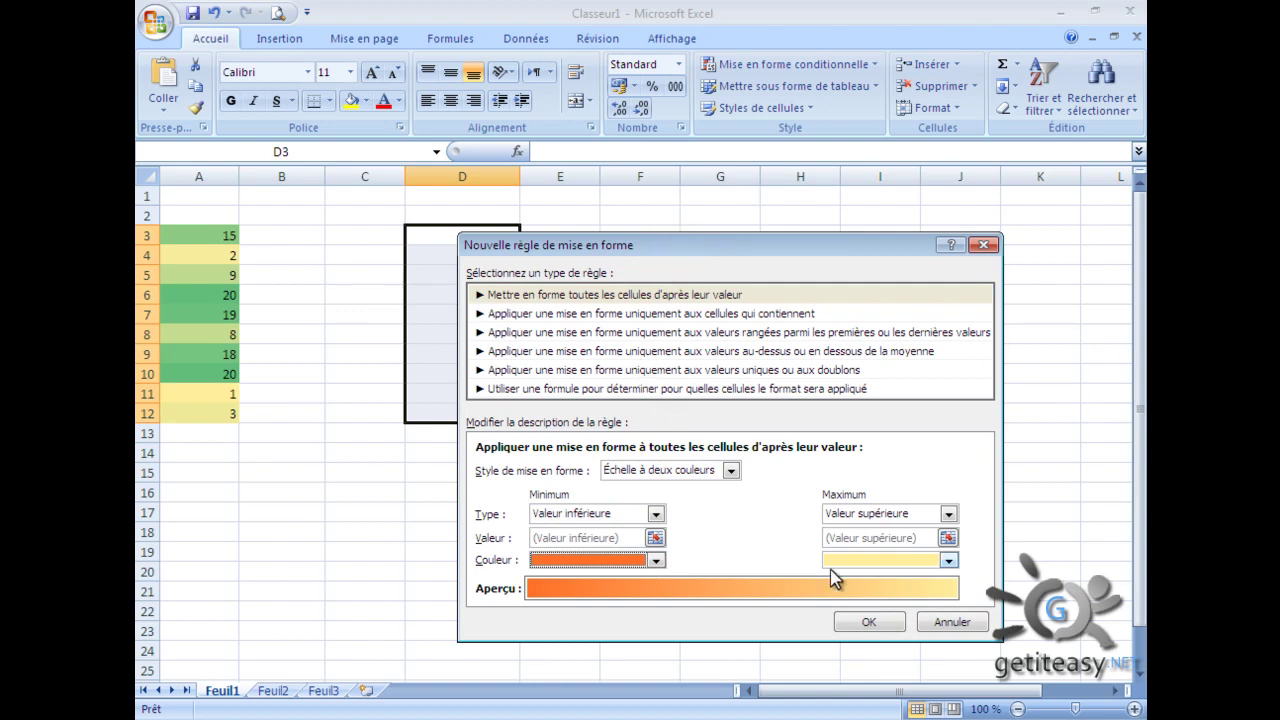
left_click(963, 622)
left_click(595, 333)
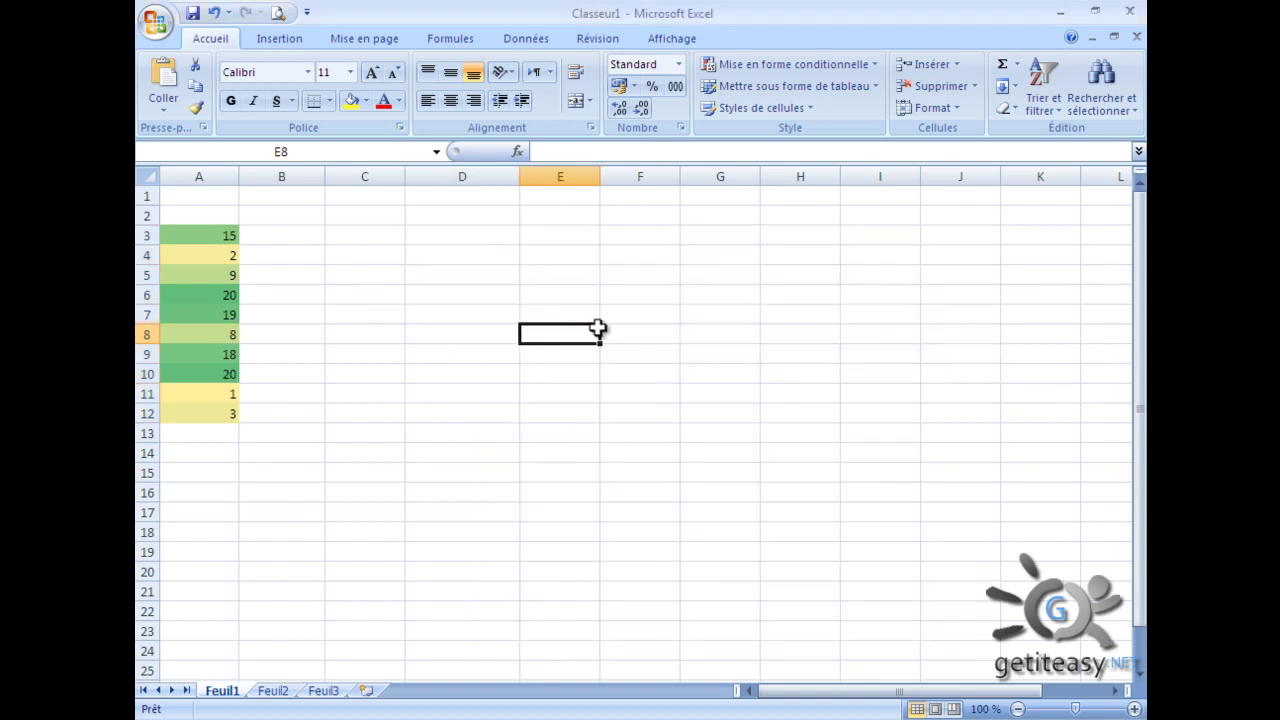